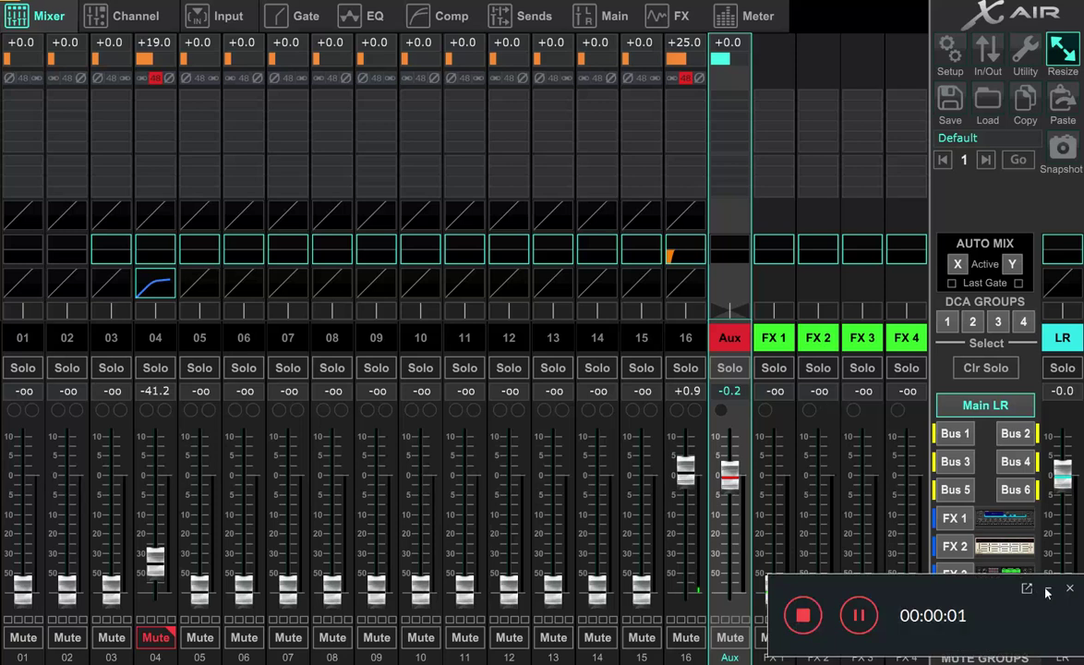
- Check the audio settings, then display USB Sends routing with Main L/R on USB 1–2
click(1046, 589)
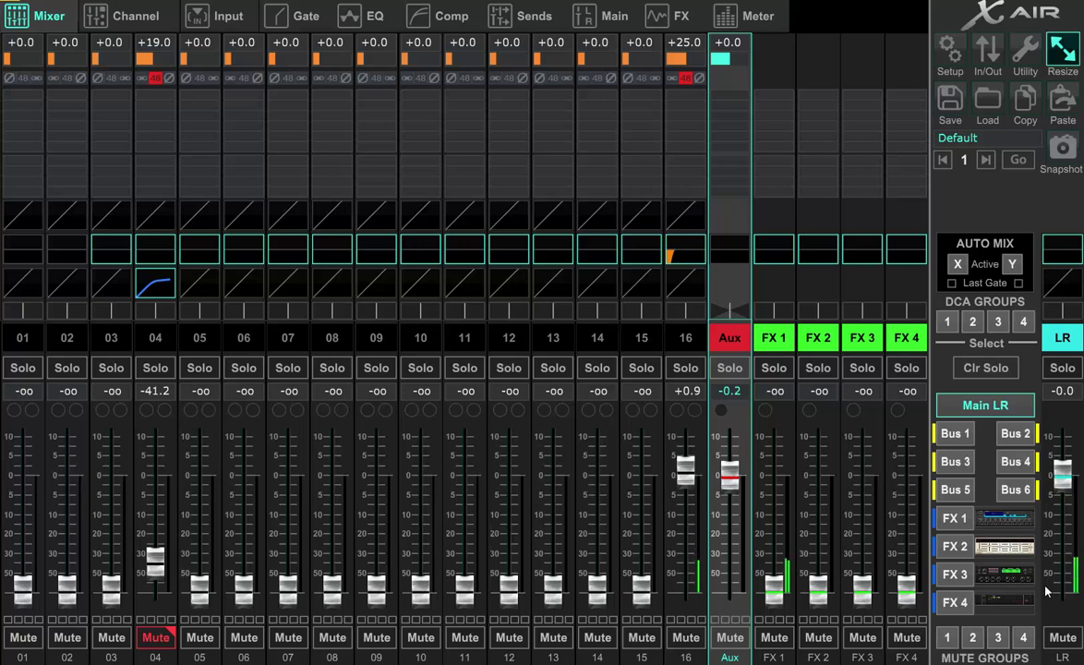
click(953, 60)
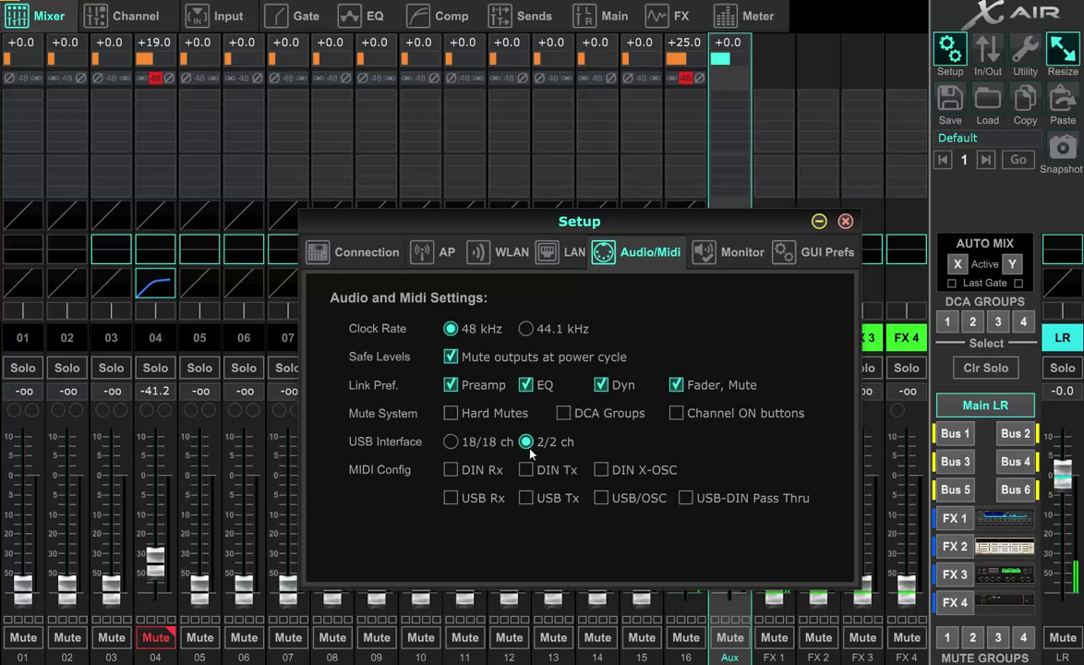
click(844, 221)
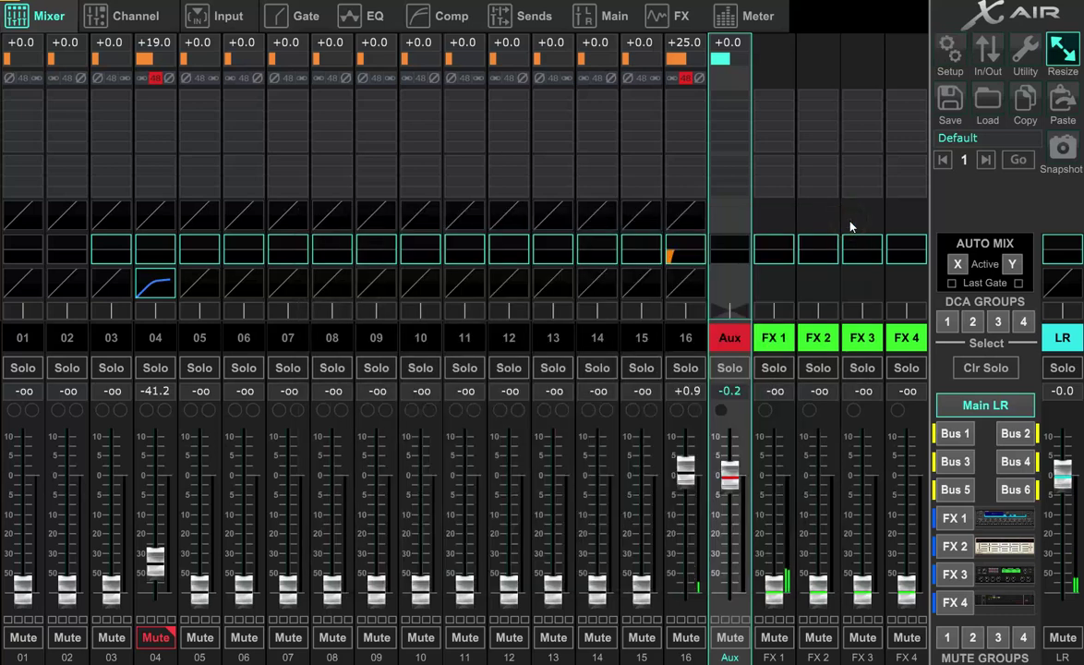
click(991, 67)
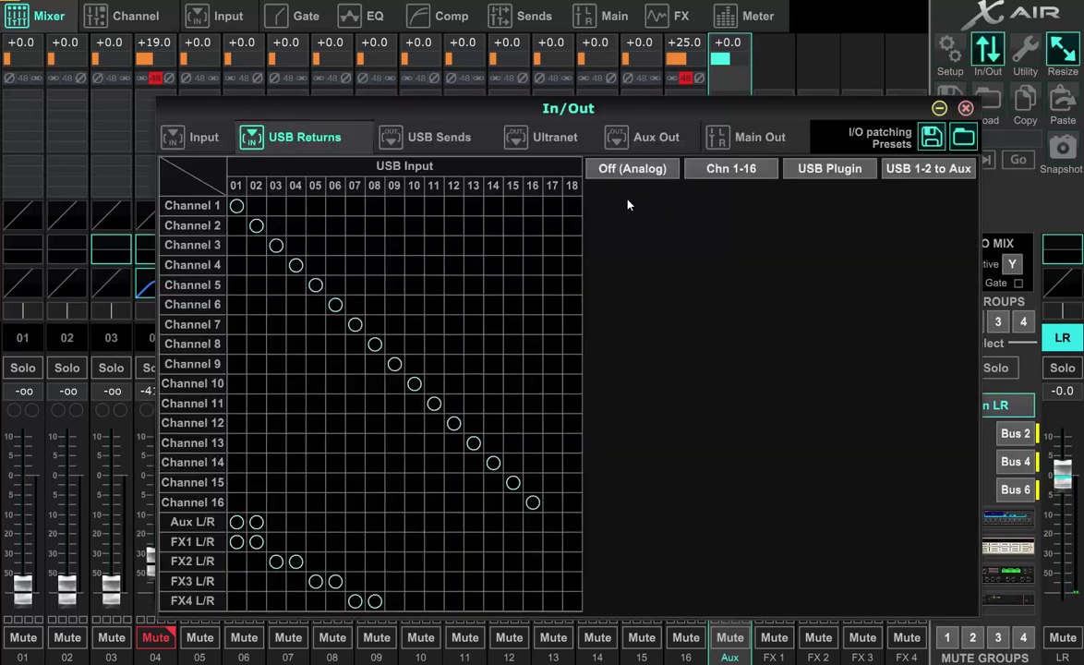
click(450, 144)
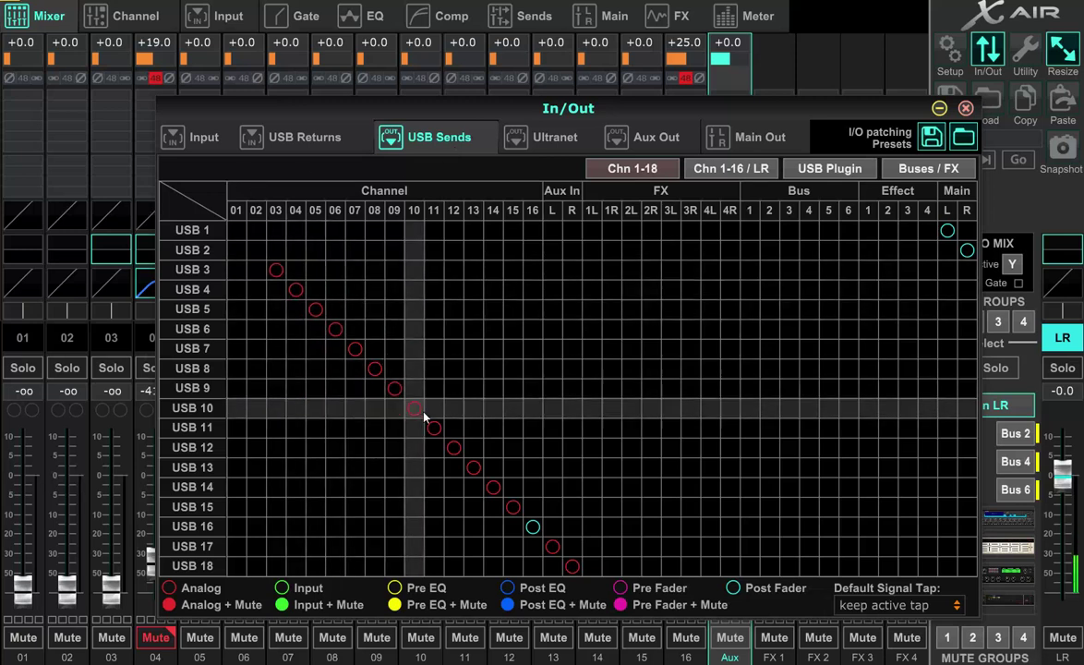
- Set channel 16's USB 16 send tap to Post Fader
click(533, 527)
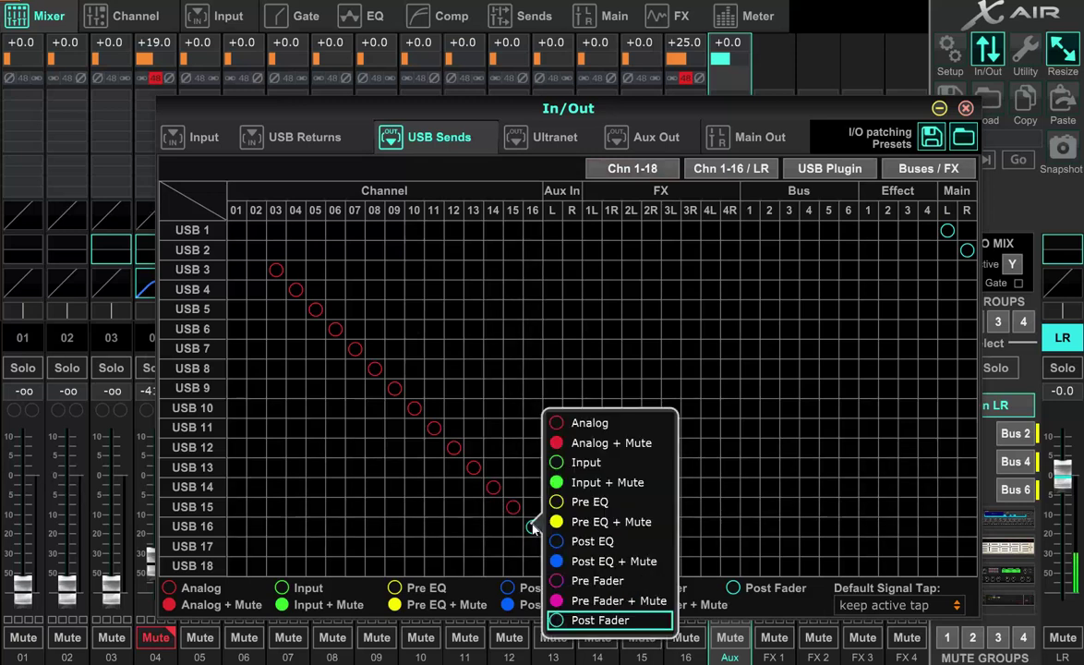
click(599, 620)
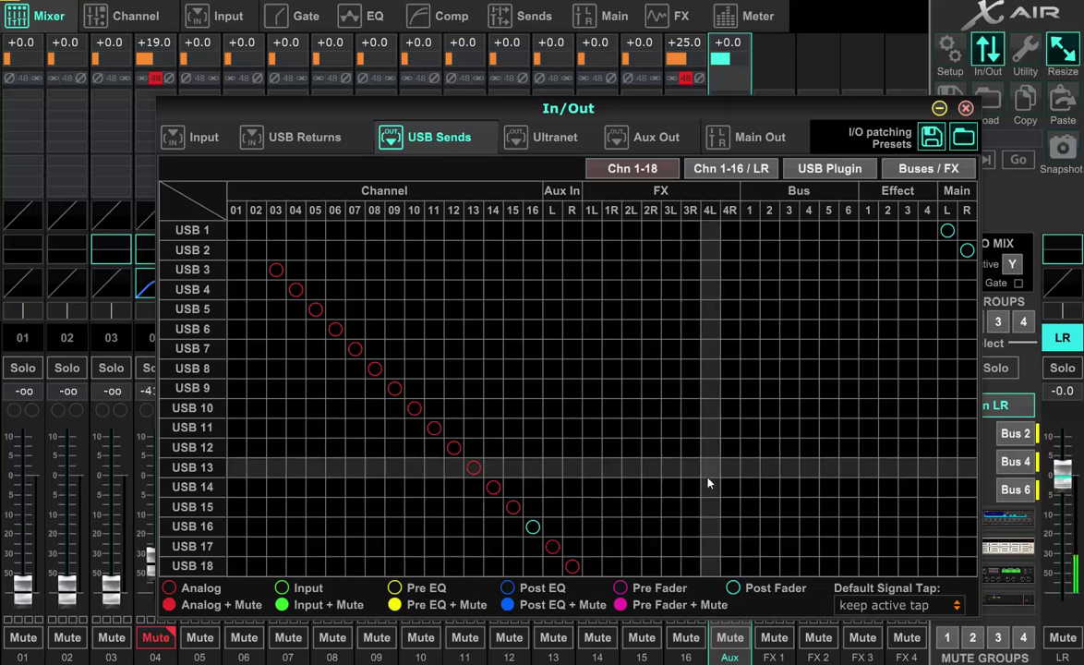
- Check the analog Input routing, then view USB Returns with Aux L/R on USB 1–2
click(199, 140)
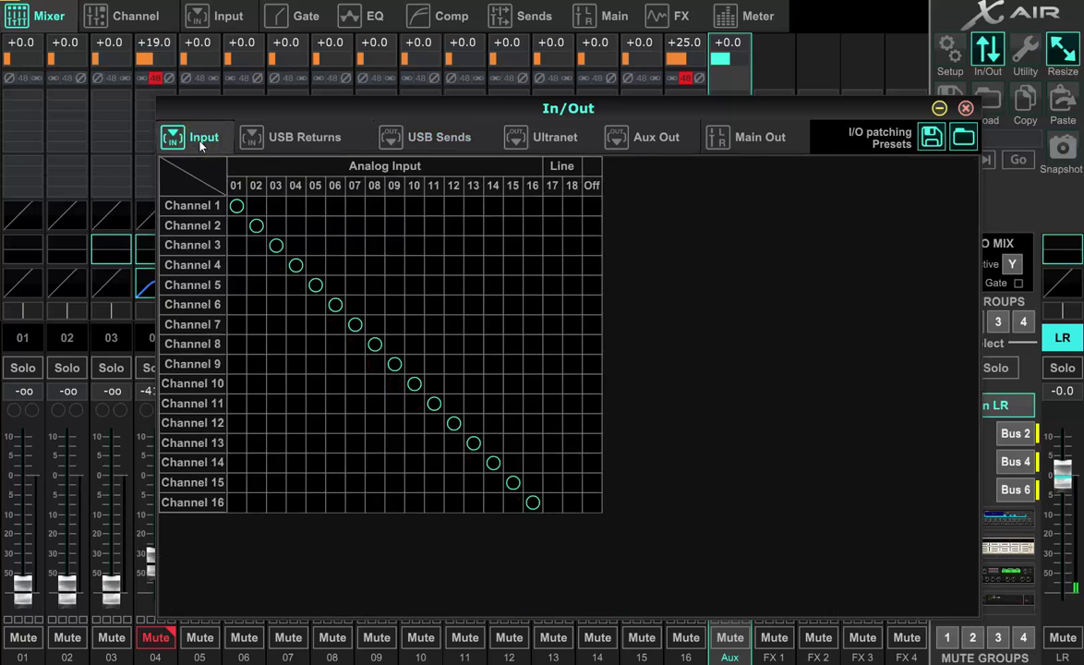
click(297, 146)
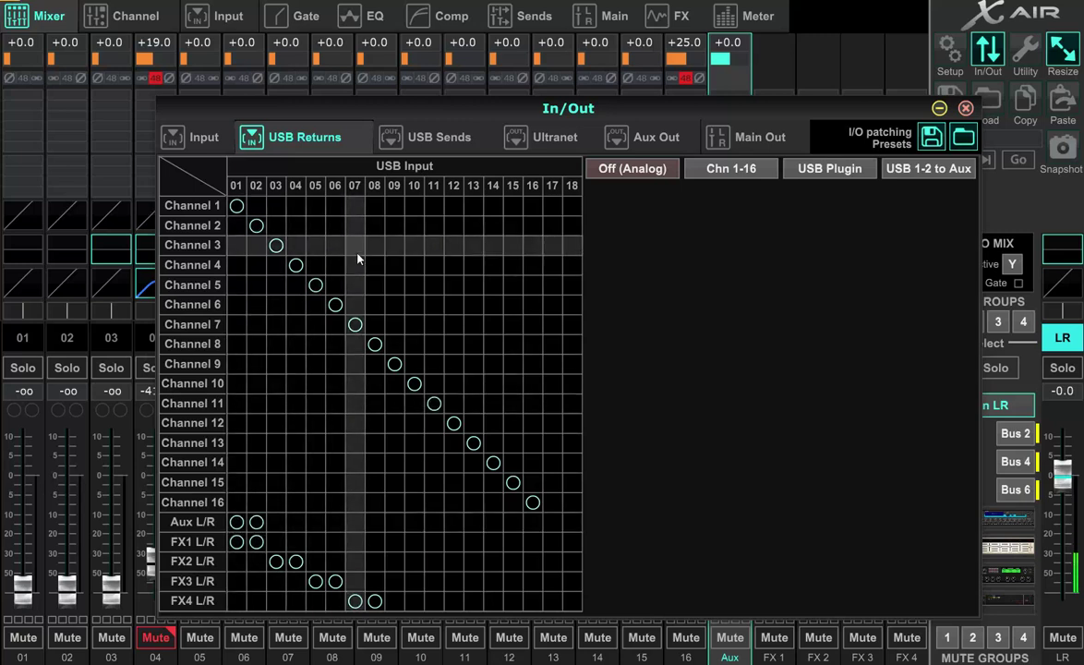
- Compare USB Sends and USB Returns, ending on USB Sends with Main L/R on USB 1–2
click(441, 139)
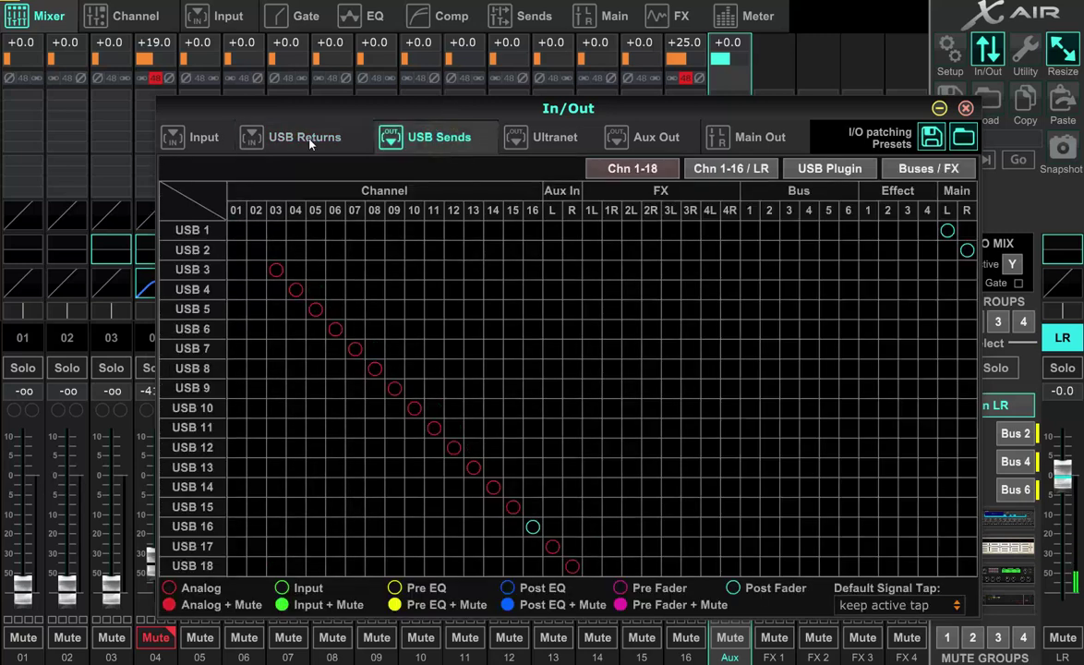
click(309, 138)
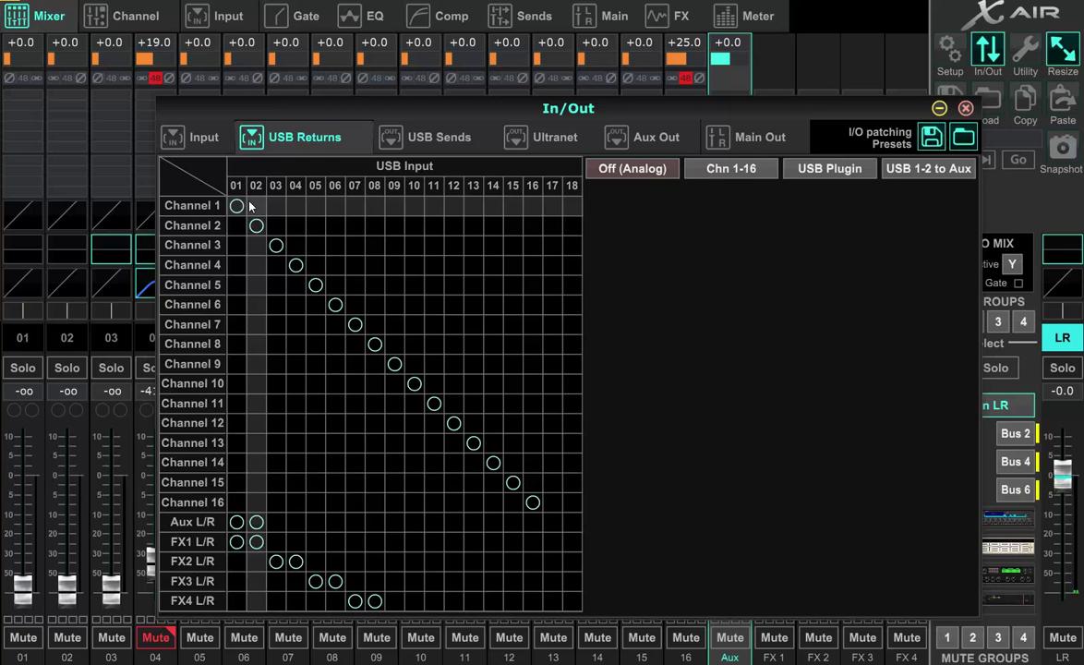
click(455, 138)
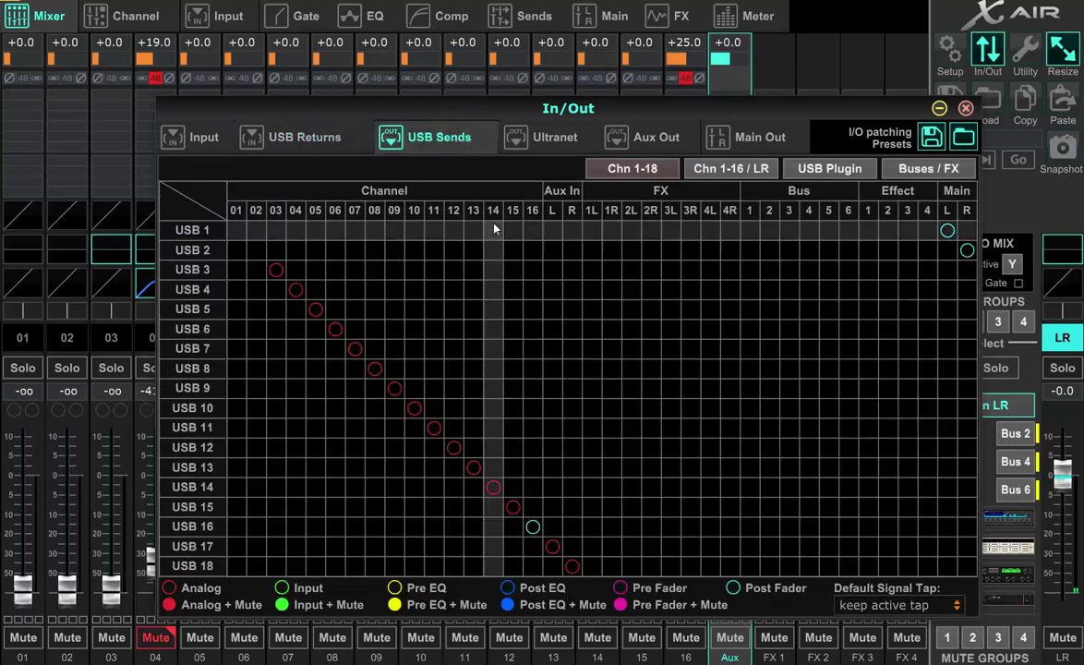
- Verify Main Out feeds Main L/R and Phones feed Monitor, then close the routing window
click(747, 142)
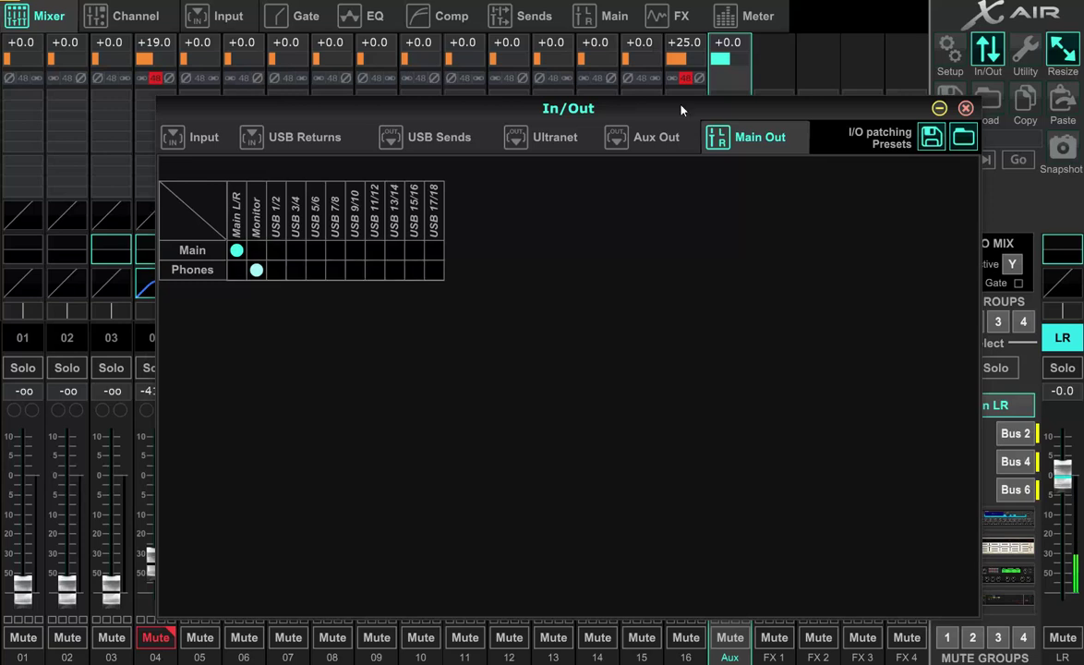
click(966, 108)
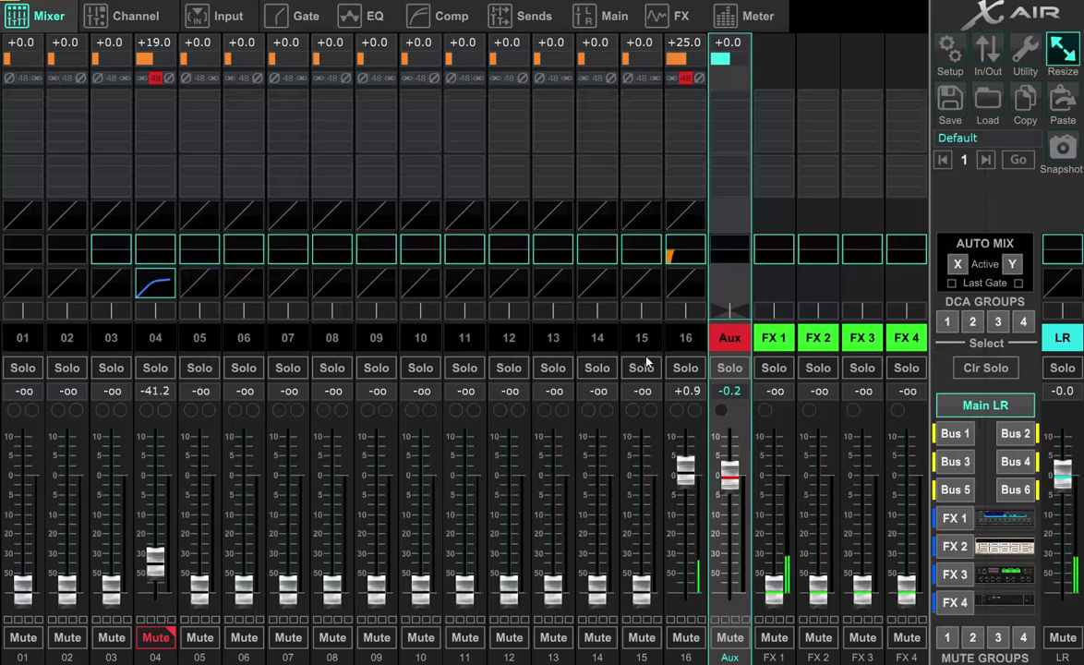
- Show channel 16 in the Channel view and switch its Low Cut filter off
click(729, 337)
click(116, 20)
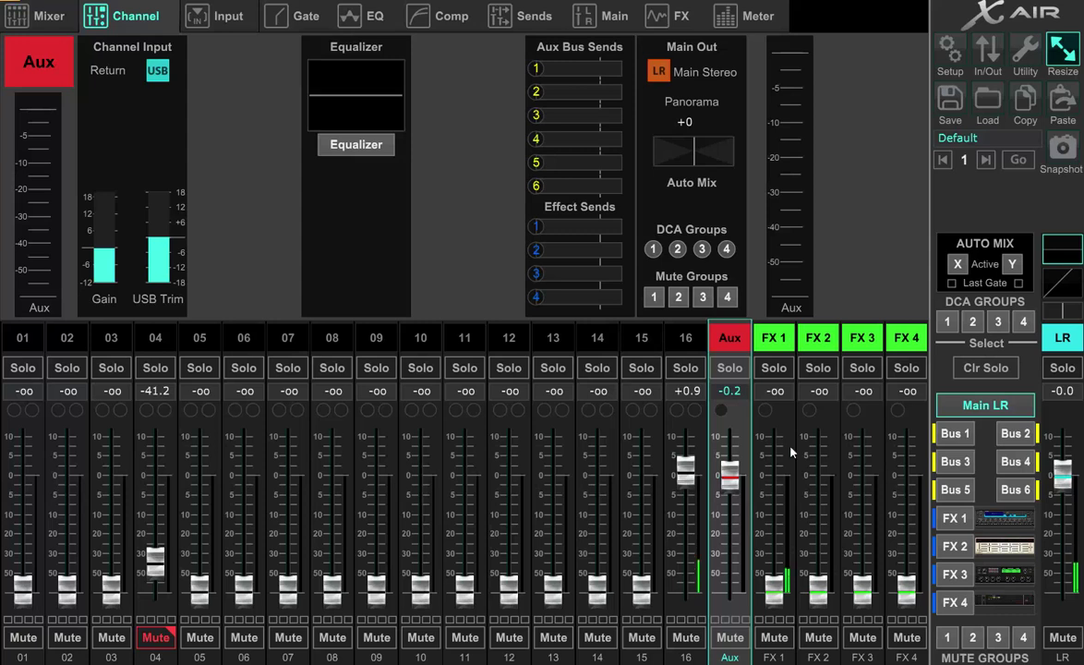
click(687, 354)
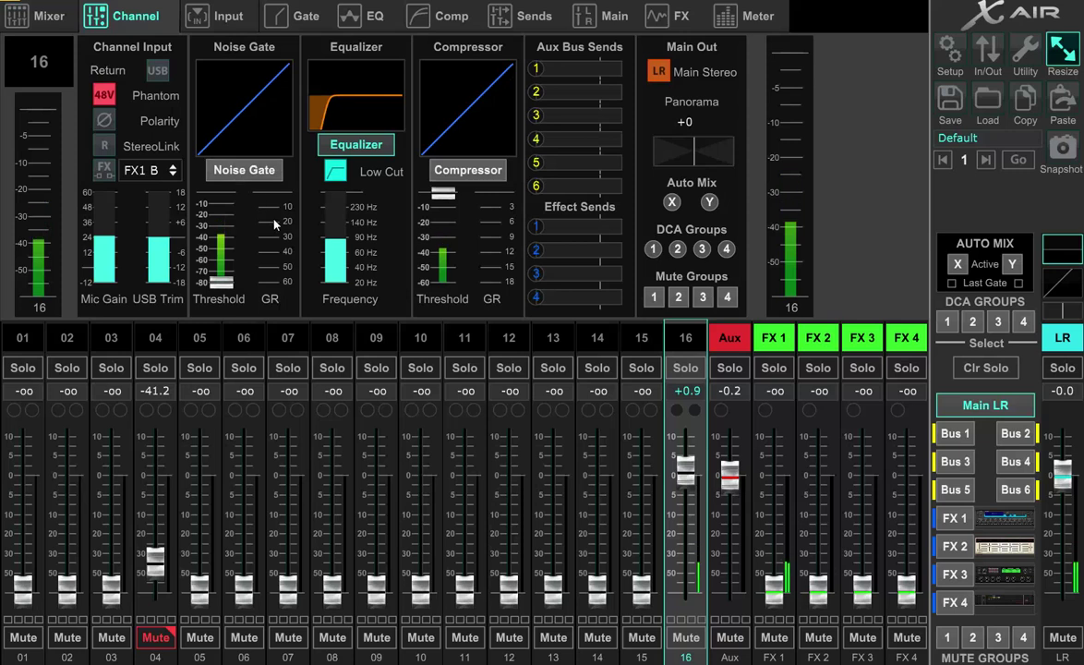
click(337, 172)
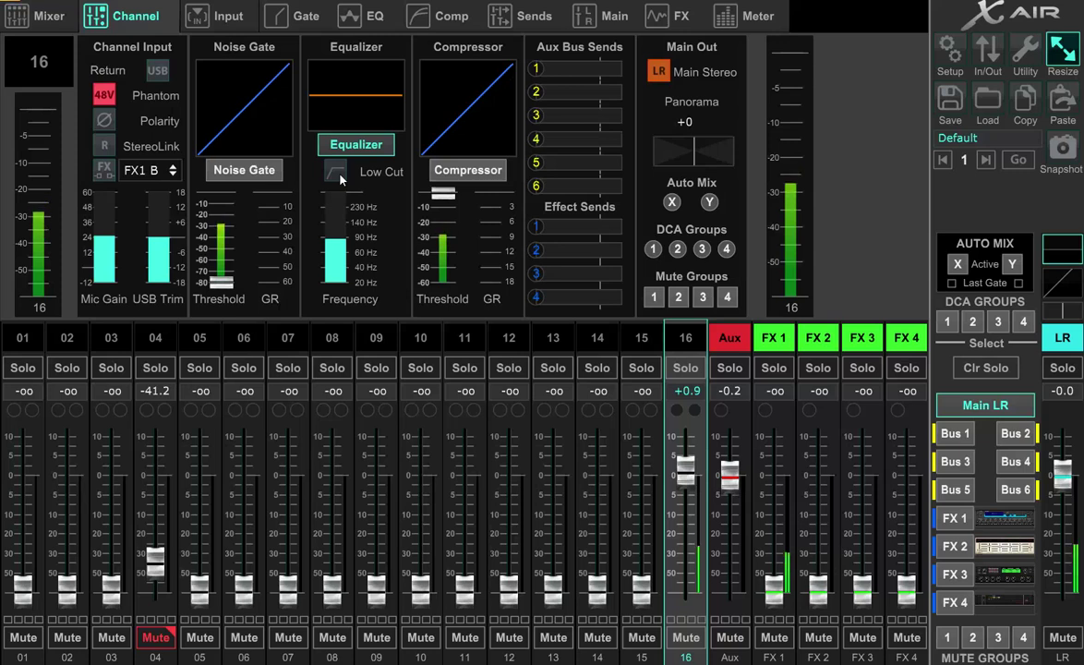
- Lower channel 16's compressor threshold toward -30 dB, toggling the compressor on and back off
click(444, 194)
drag(448, 217, 447, 326)
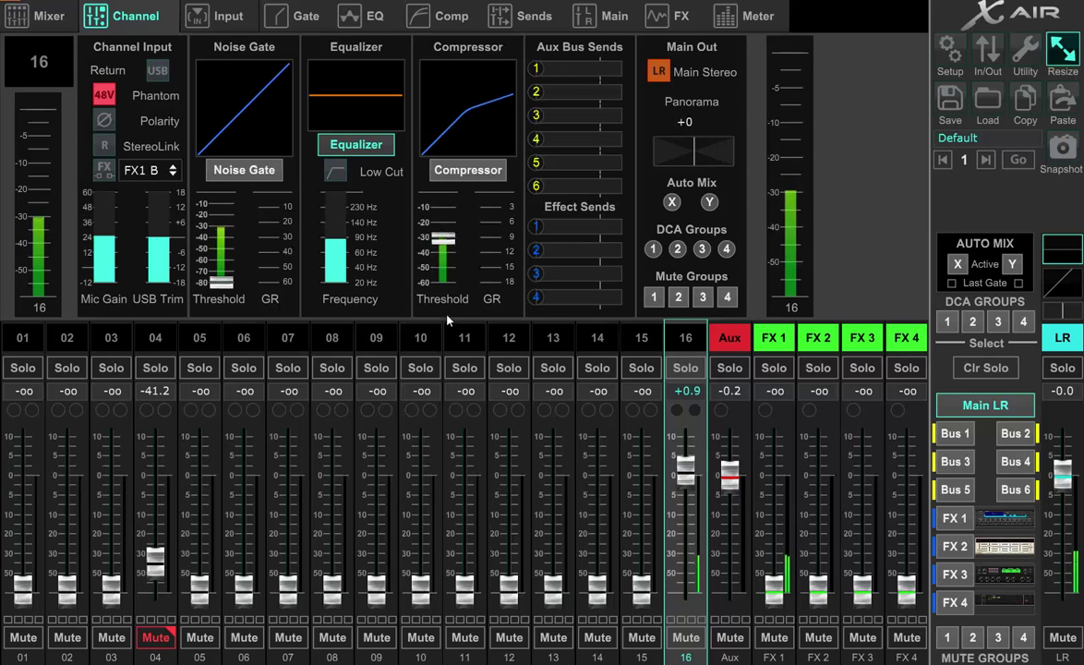
click(479, 172)
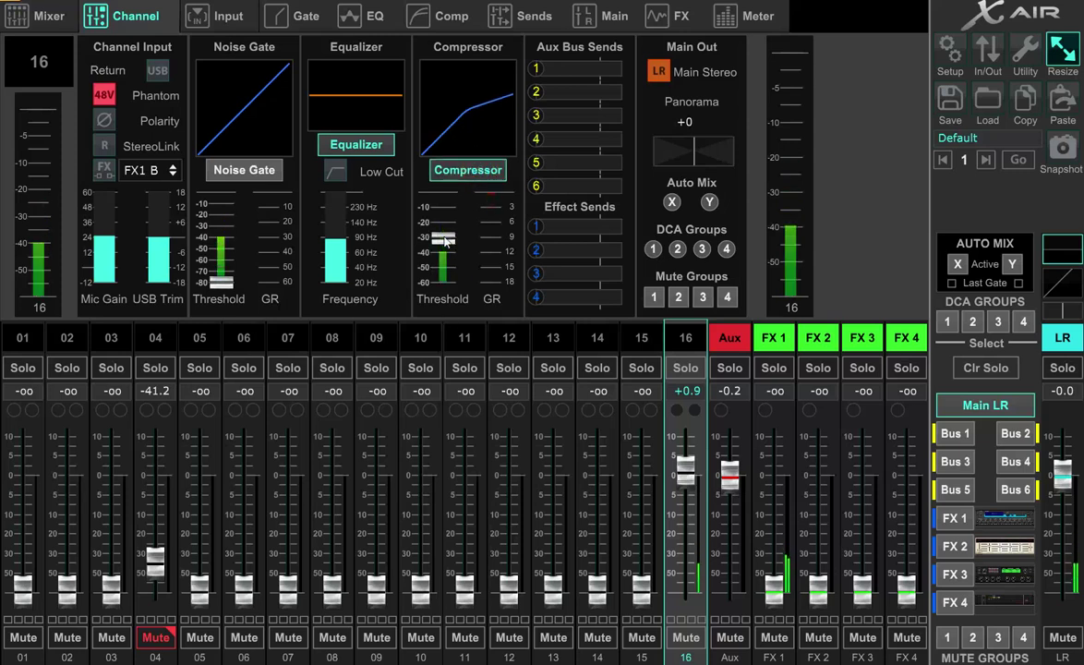
mouse_move(443, 240)
mouse_down()
mouse_move(446, 294)
mouse_move(459, 235)
mouse_up()
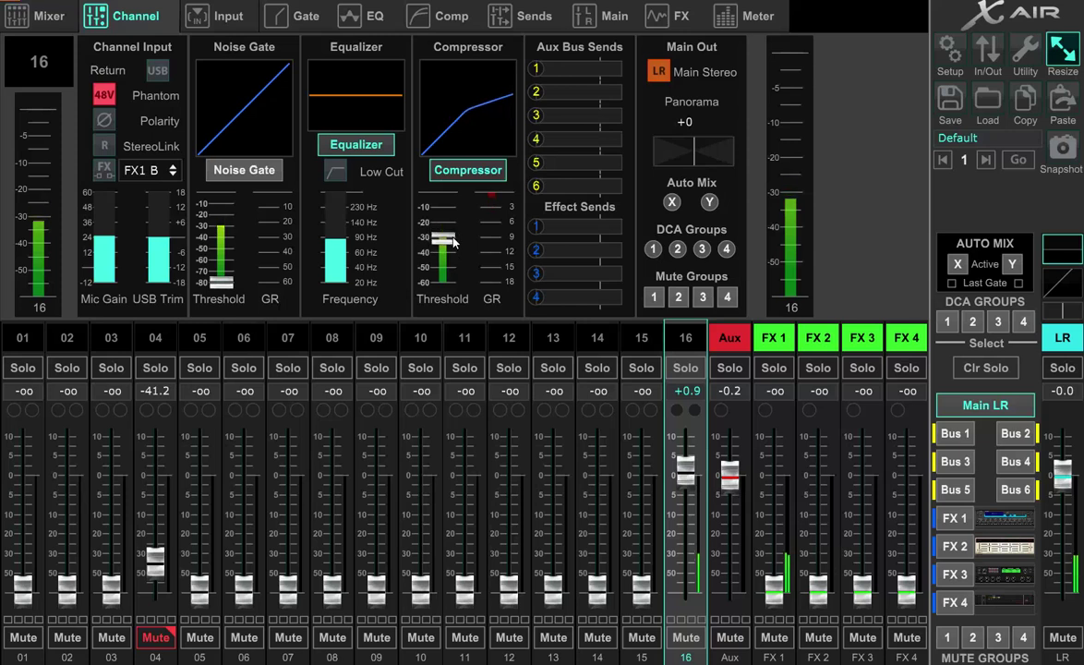
click(480, 164)
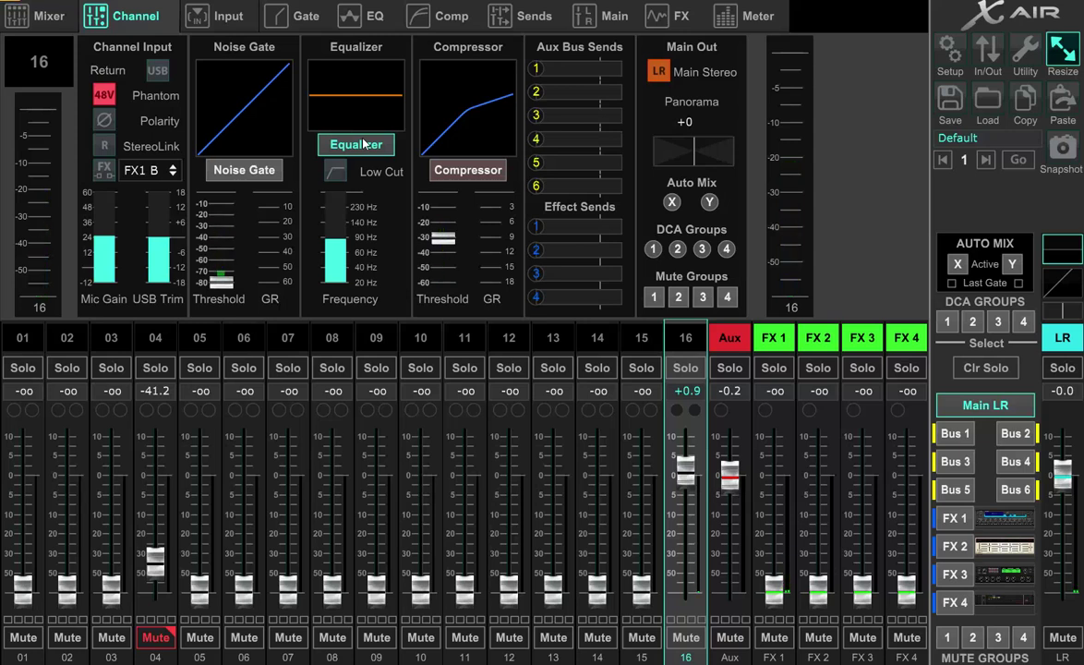
click(526, 112)
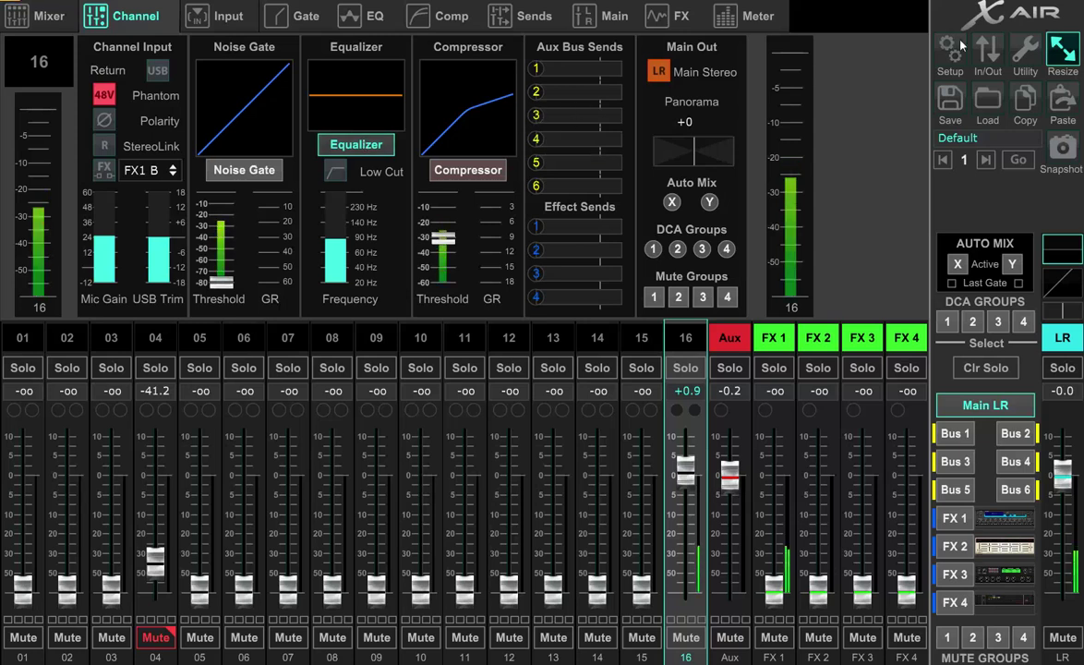
click(984, 54)
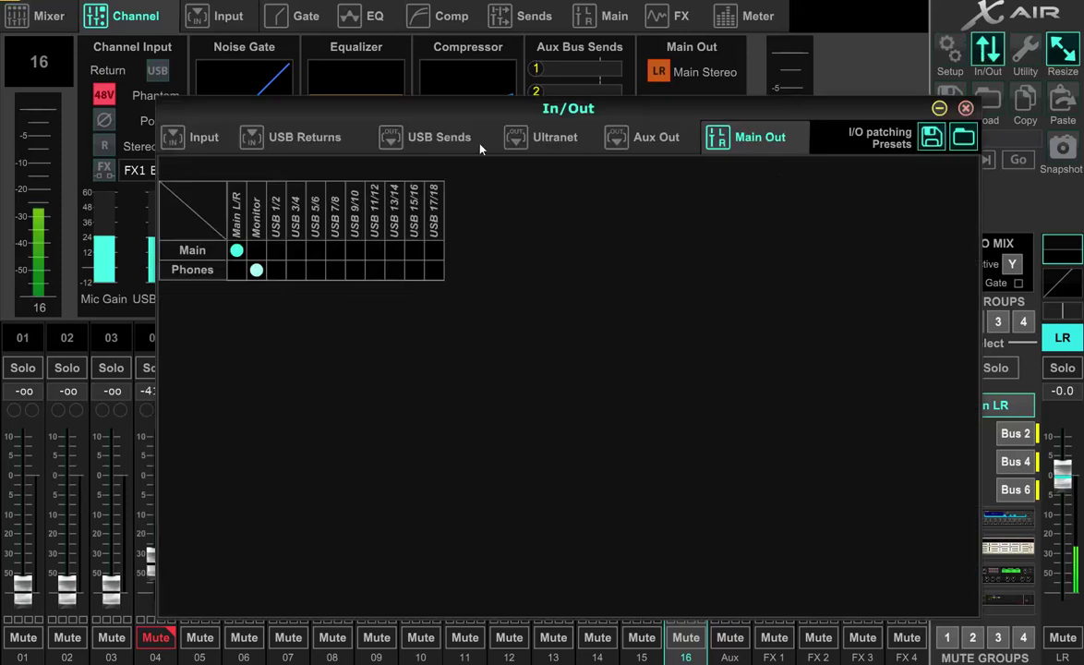
click(425, 138)
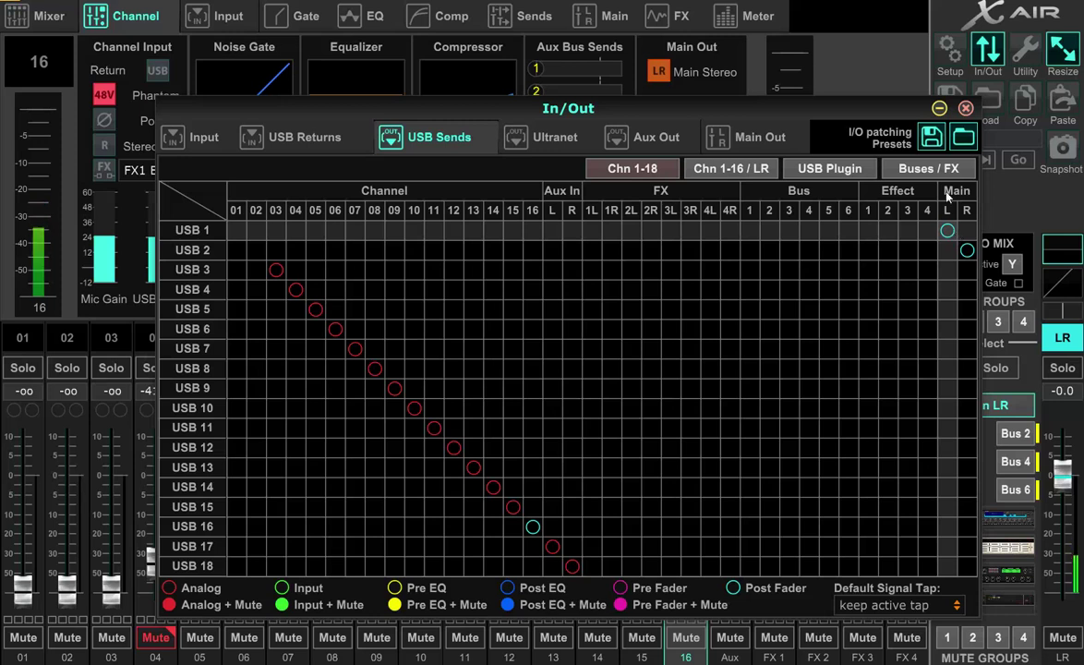
- Close the routing window and show the Aux return channel's settings
click(964, 108)
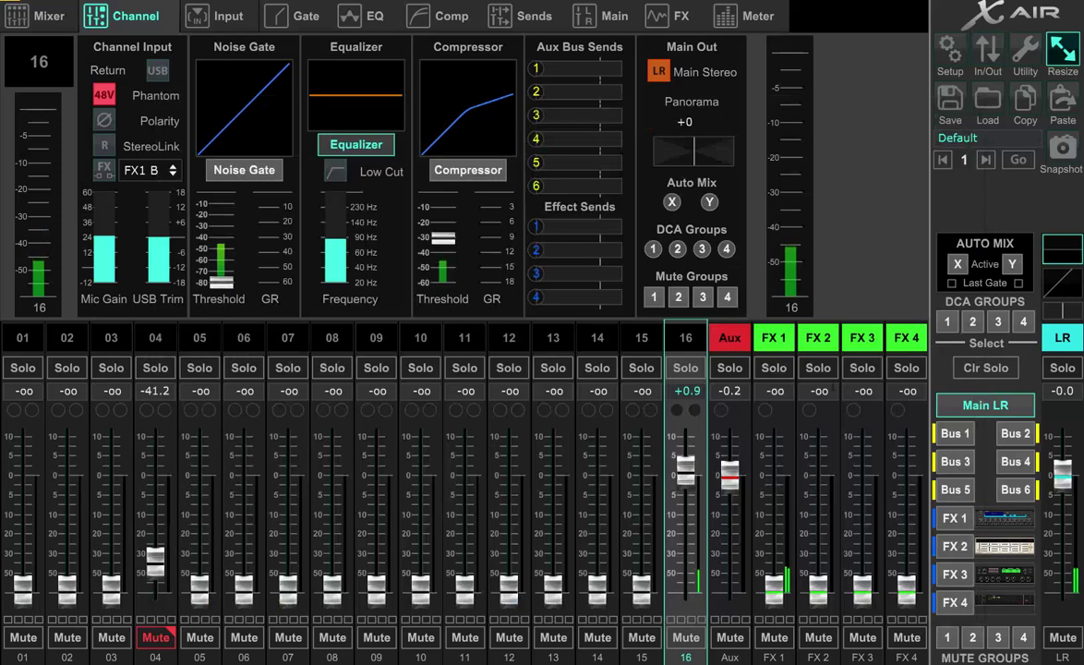
click(734, 341)
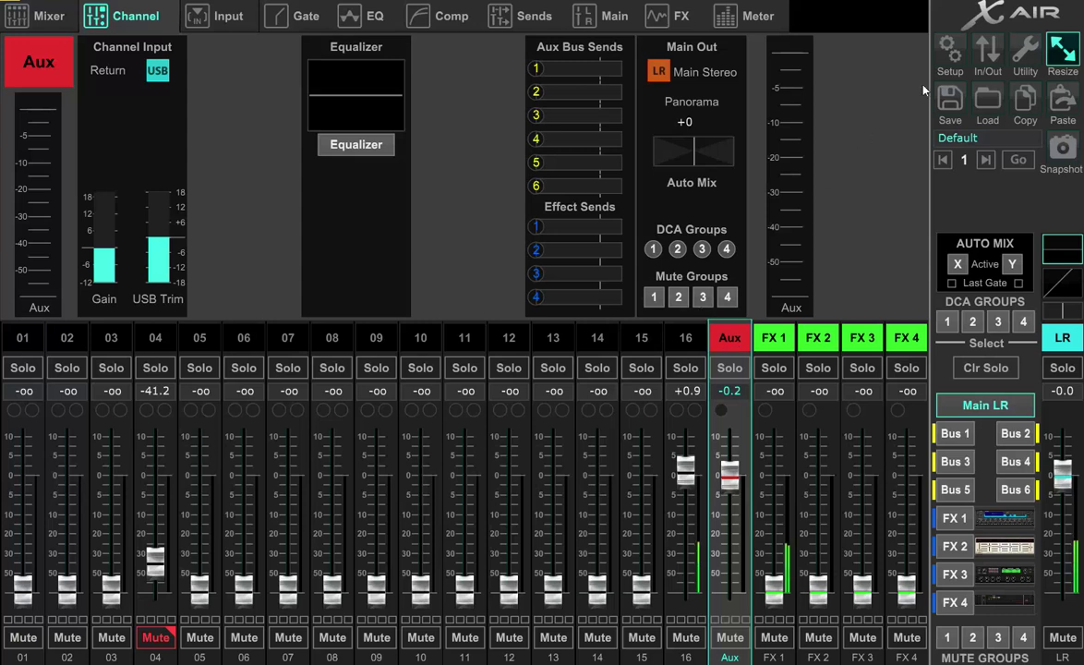
- Verify in USB Returns that USB 01–02 feed Aux L/R, then close the routing window
click(987, 51)
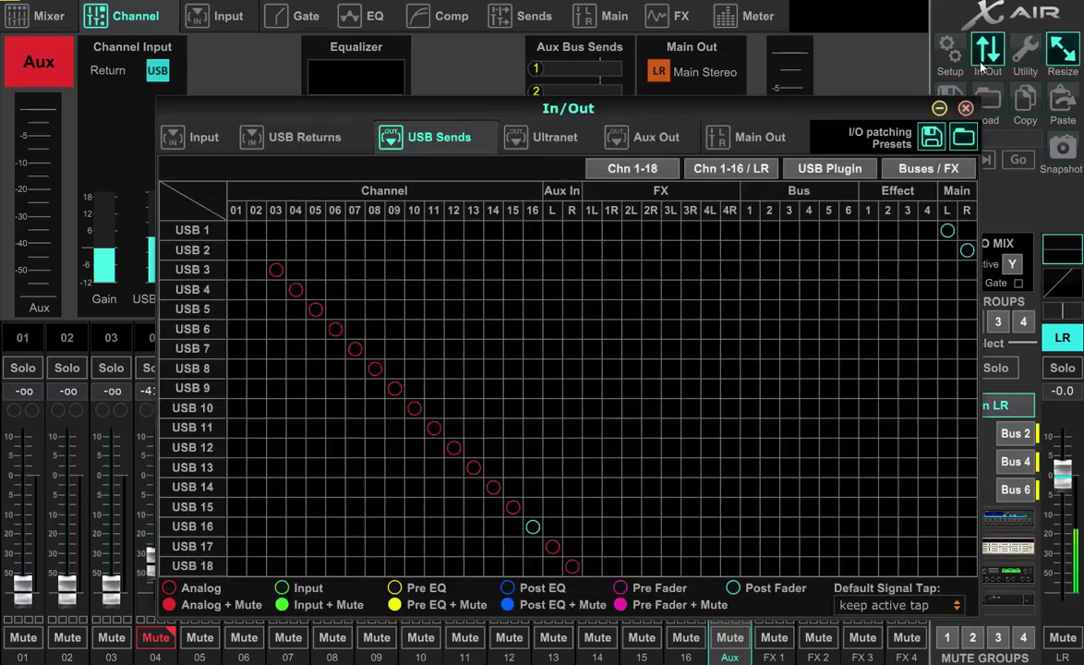
click(275, 130)
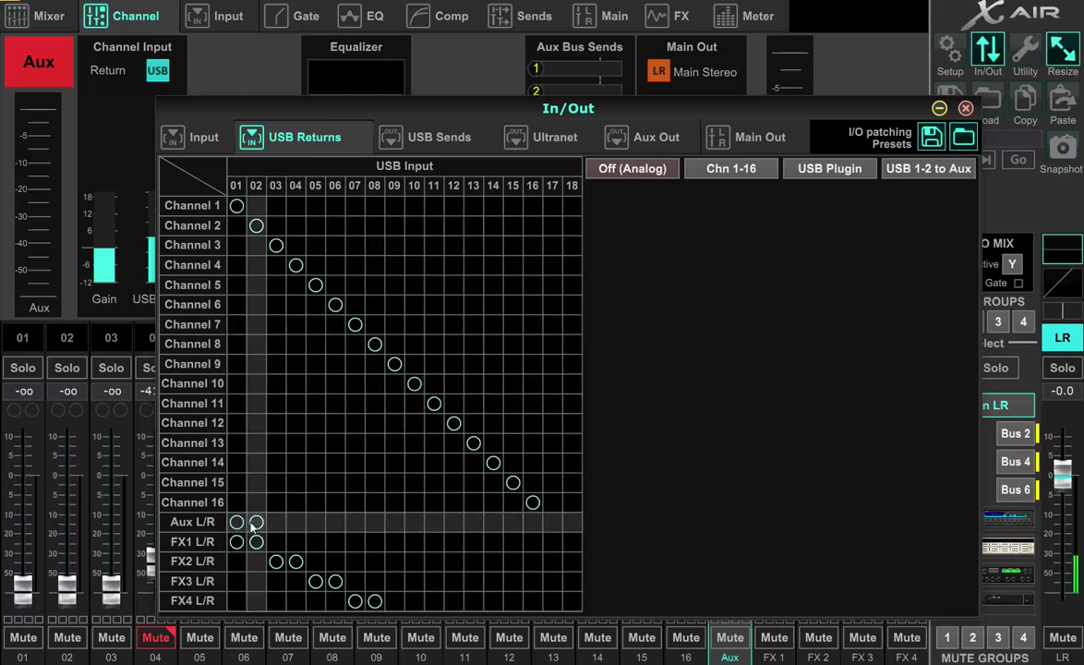
click(964, 108)
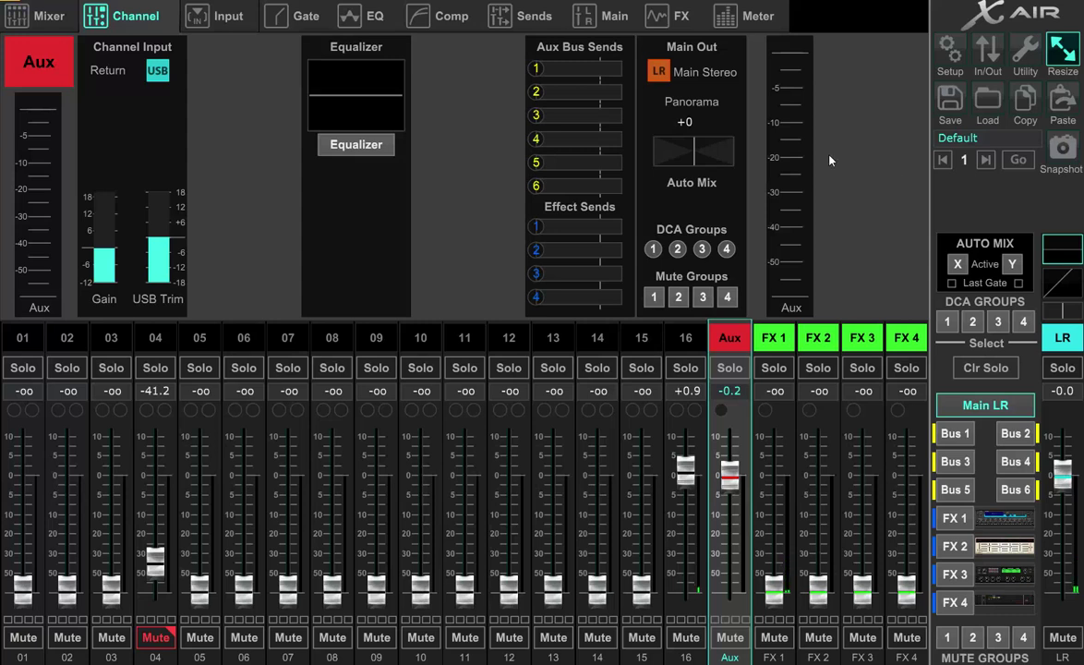
- View the level meters, then return to the full Mixer overview
click(740, 18)
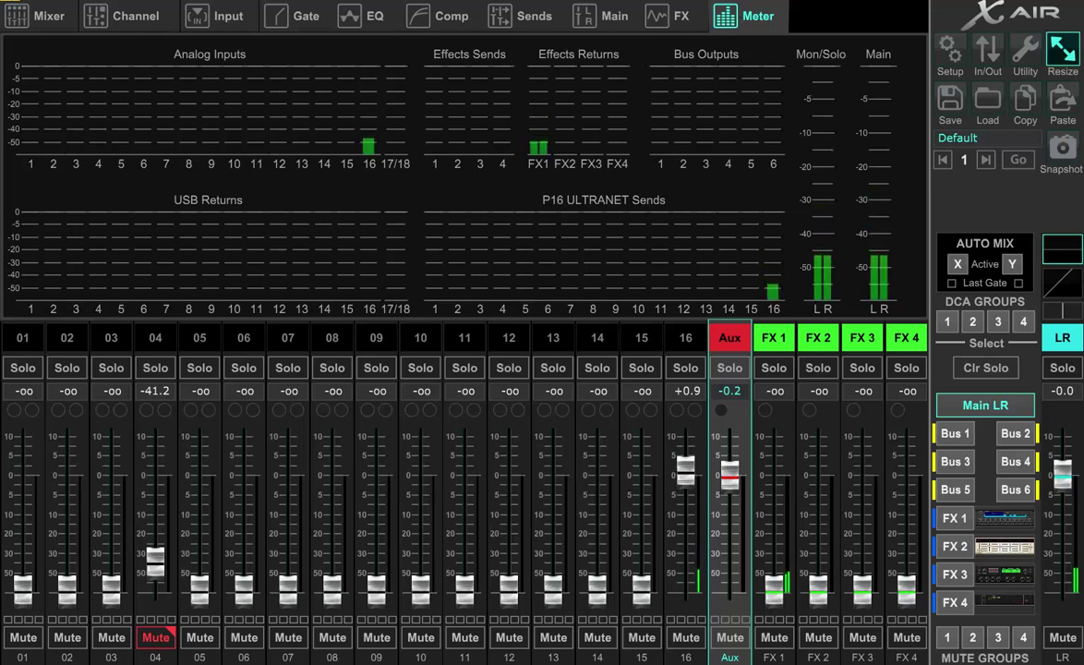
click(39, 12)
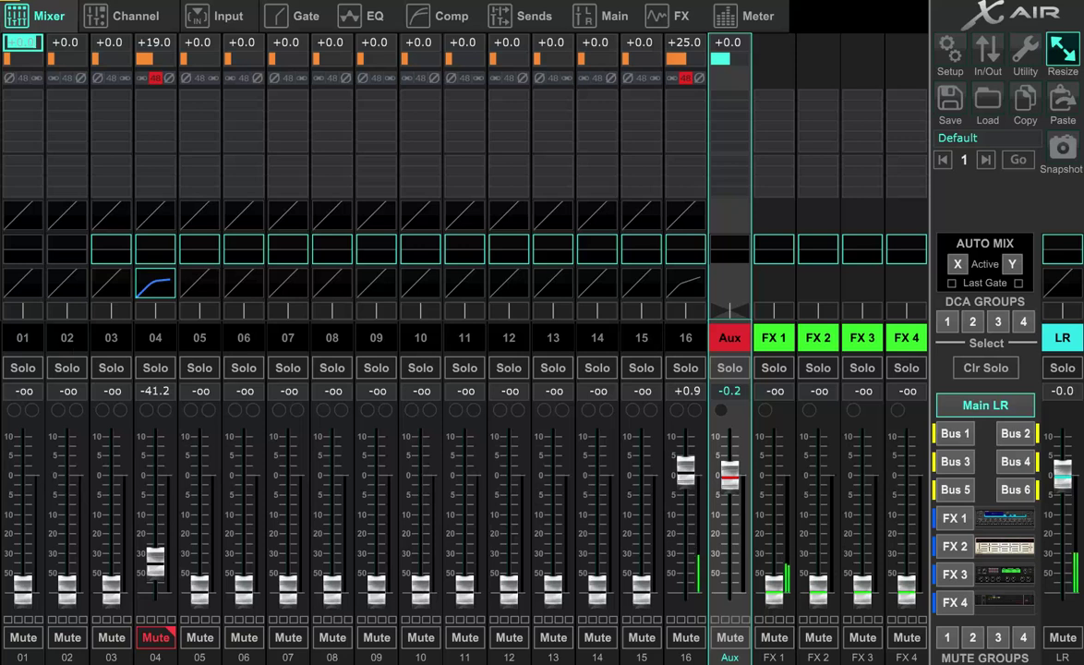
key(super+shift+3)
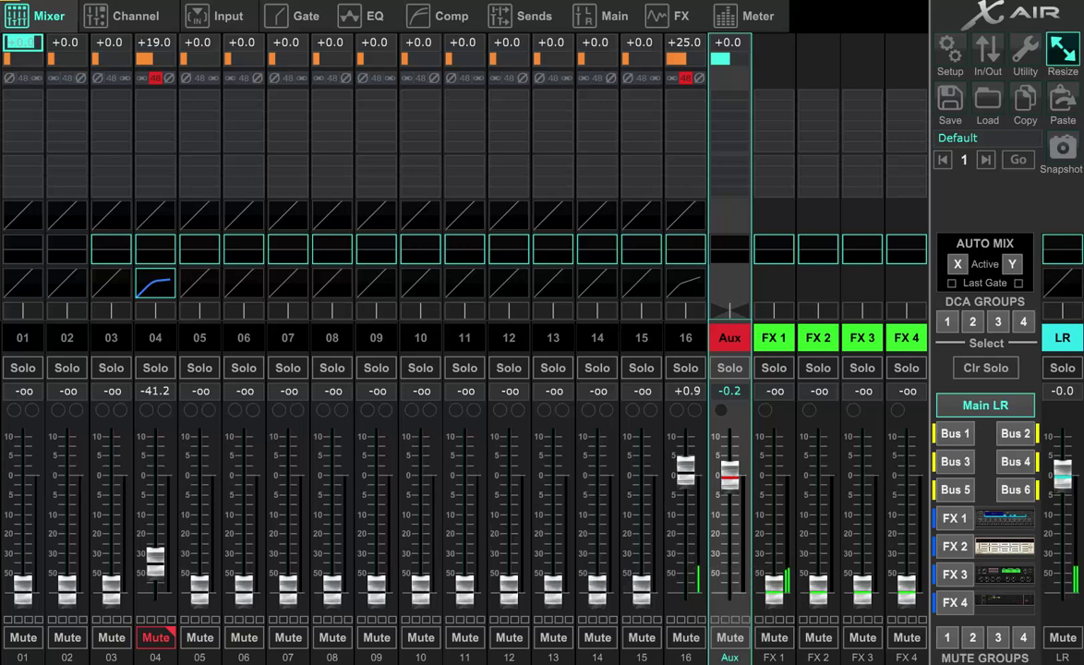